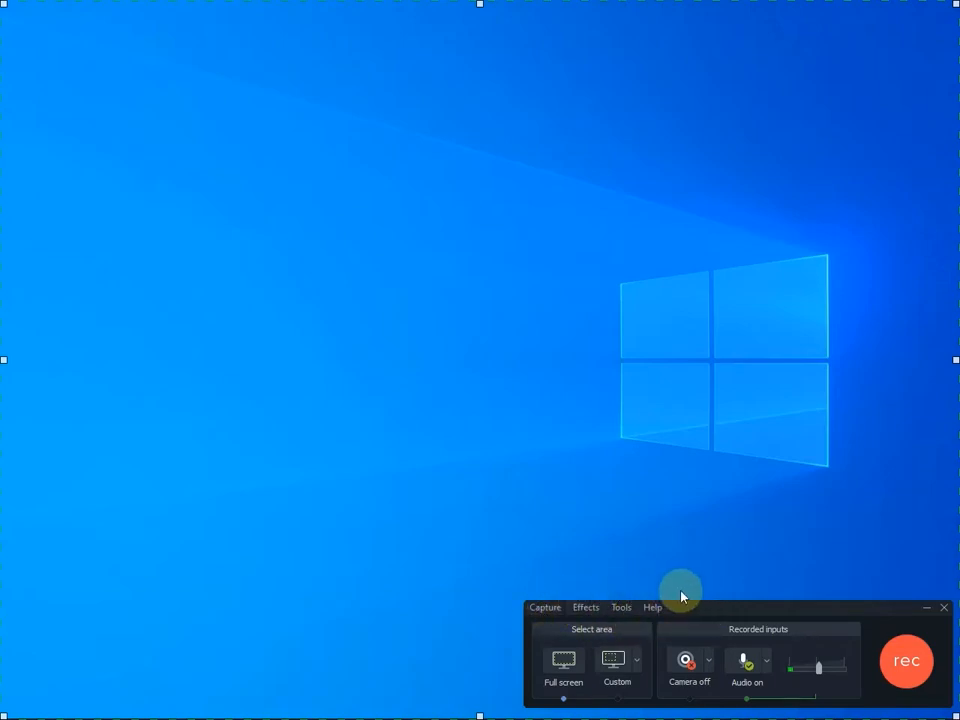
- Look over the recorder's capture commands and the annotation settings in the Effects options, leaving them as they are
{"action": "left_click", "coordinate": [535, 609]}
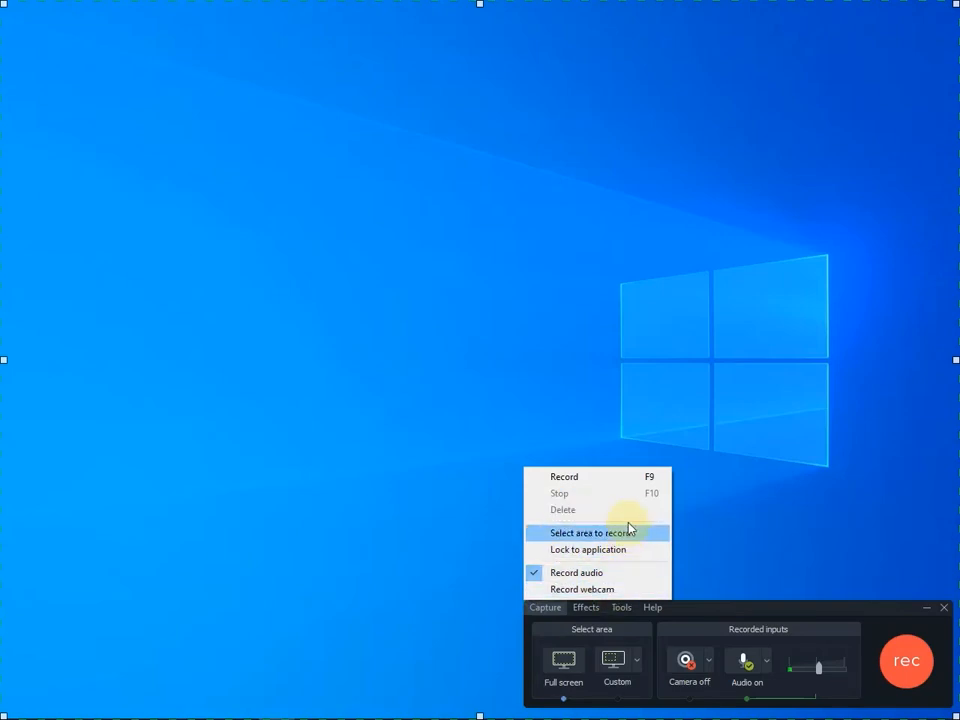
{"action": "left_click", "coordinate": [715, 564]}
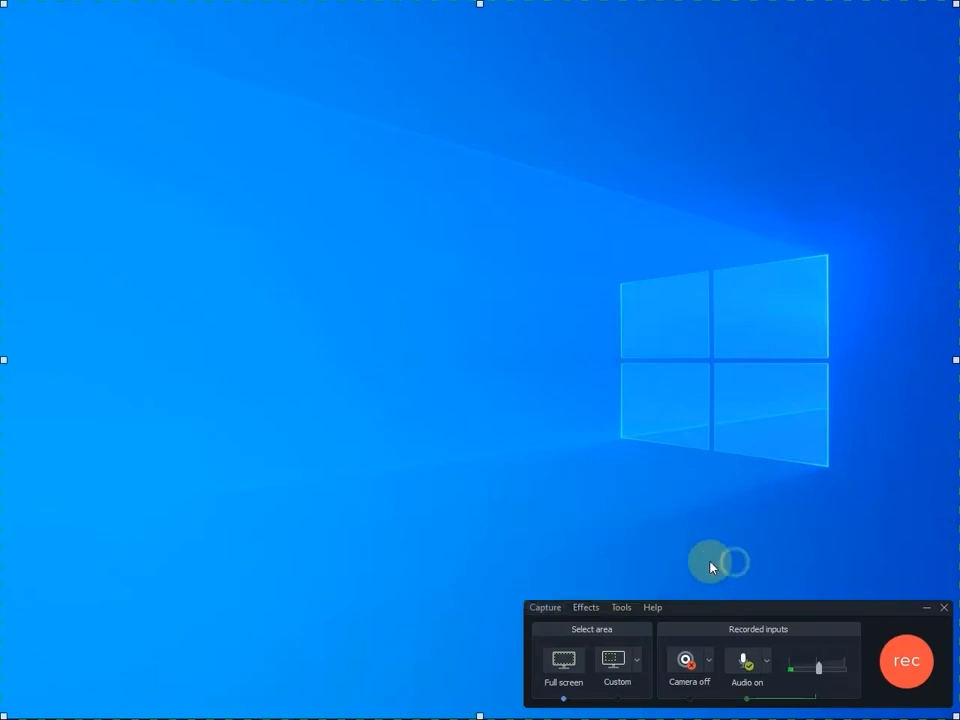
{"action": "left_click", "coordinate": [589, 608]}
{"action": "mouse_move", "coordinate": [598, 630]}
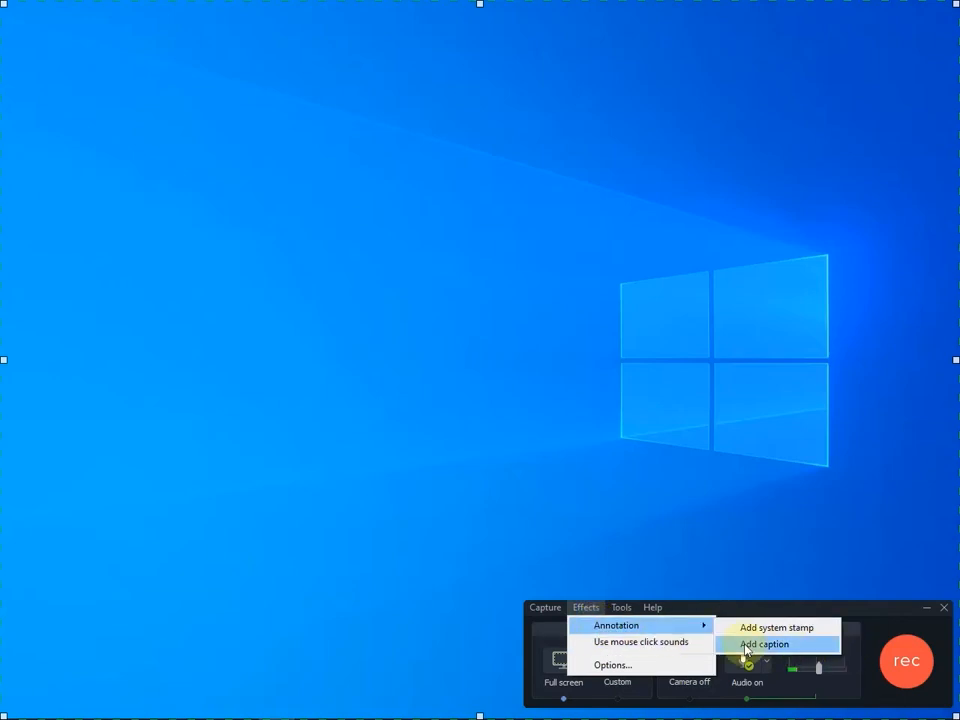
{"action": "left_click", "coordinate": [608, 666]}
{"action": "left_click_drag", "start_coordinate": [714, 321], "coordinate": [351, 161]}
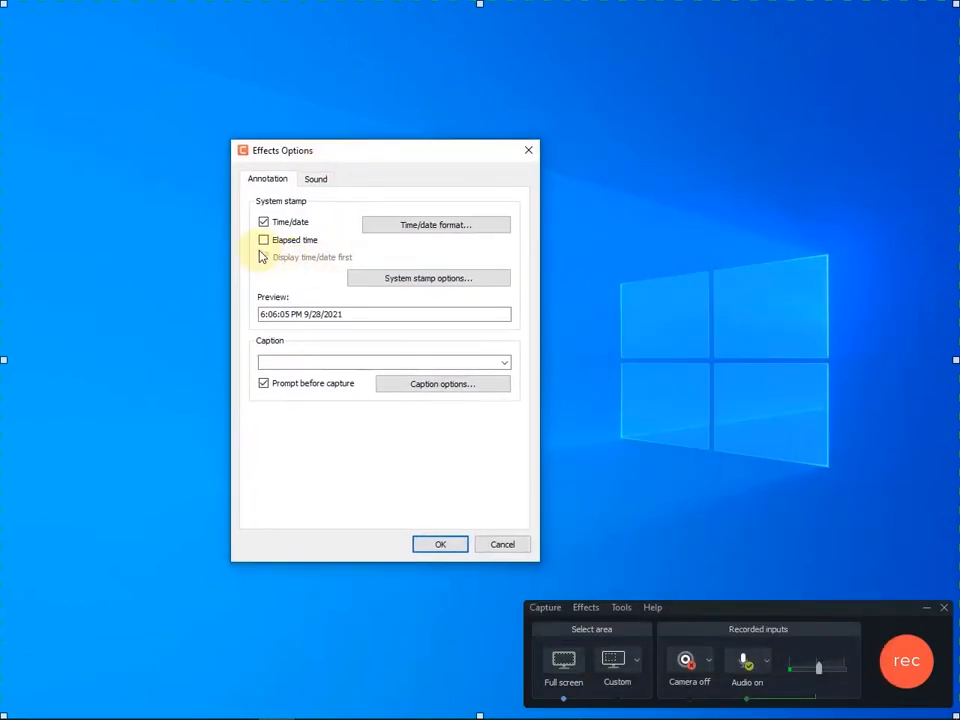
{"action": "left_click", "coordinate": [527, 149]}
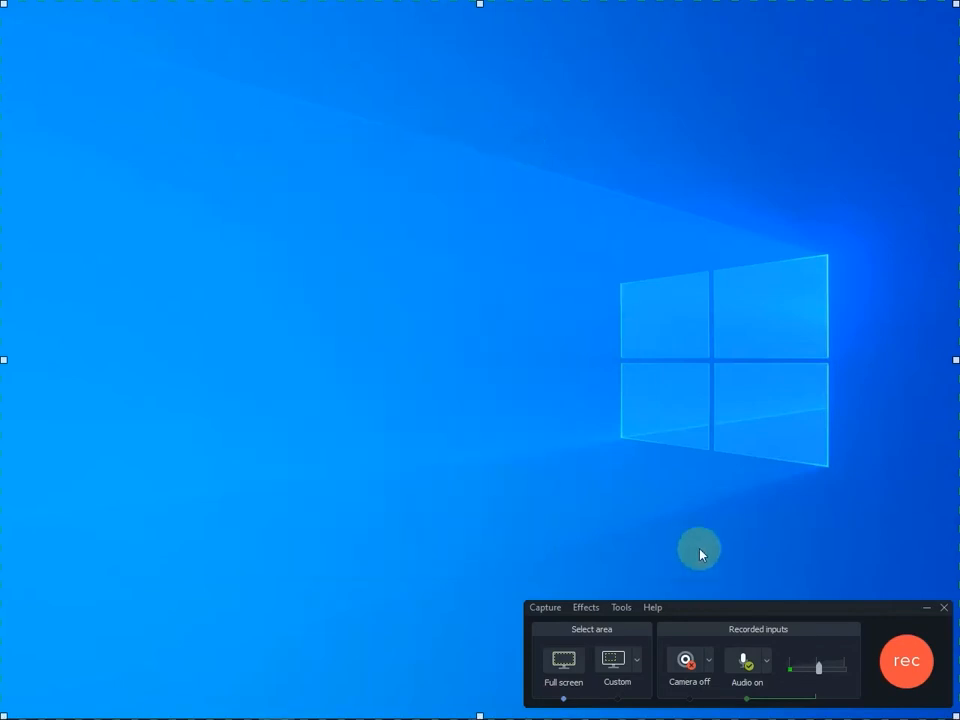
- Open the recorder's Tools options and choose .trec as the format to record to
{"action": "left_click", "coordinate": [622, 609]}
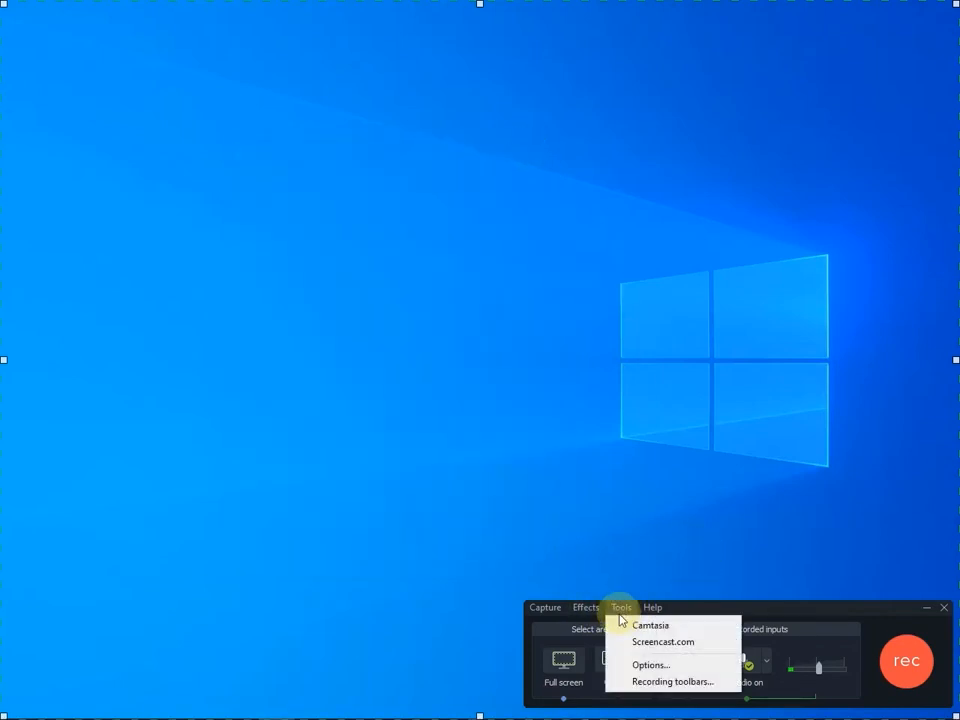
{"action": "left_click", "coordinate": [644, 666]}
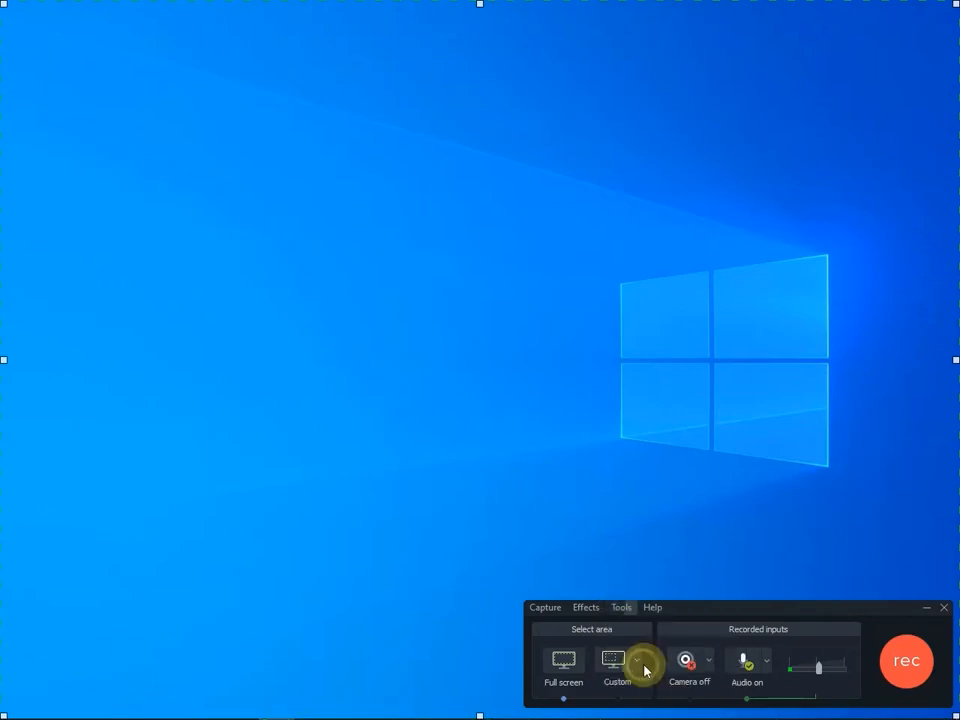
{"action": "left_click_drag", "start_coordinate": [420, 218], "coordinate": [394, 62]}
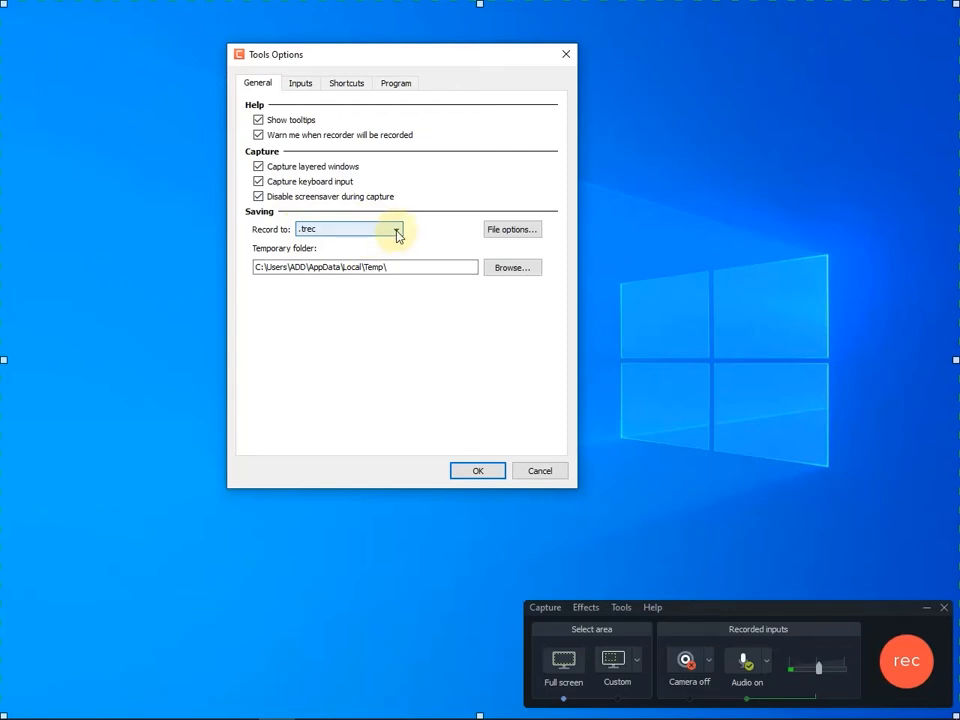
{"action": "left_click", "coordinate": [397, 232]}
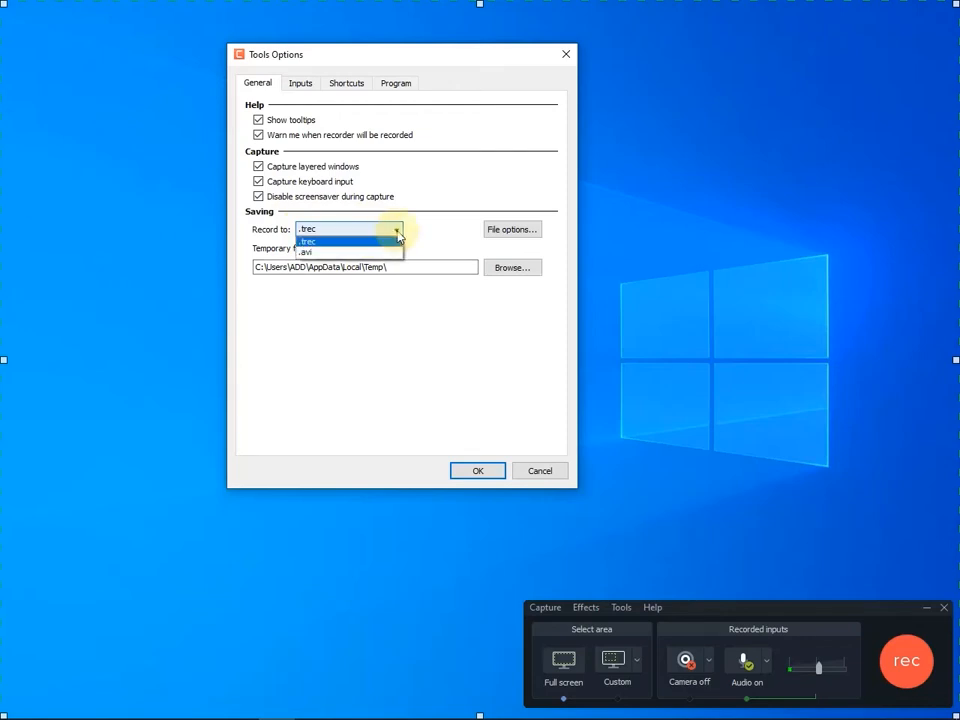
{"action": "left_click", "coordinate": [340, 241]}
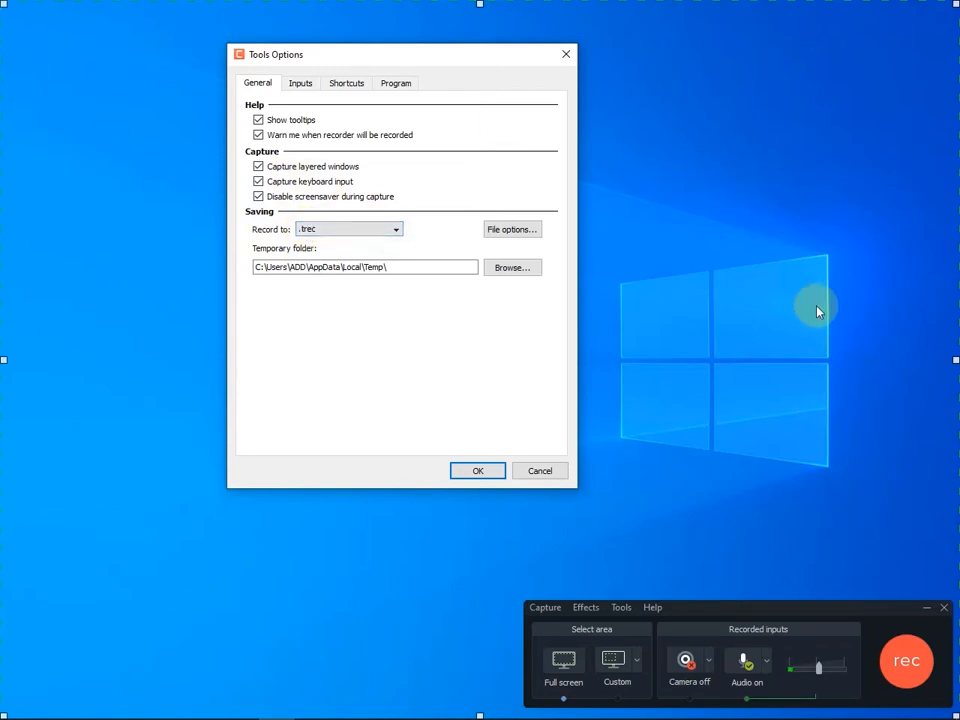
- Try the fixed and ask-for-name output modes in the file options, finishing on Automatic file name
{"action": "left_click", "coordinate": [520, 231]}
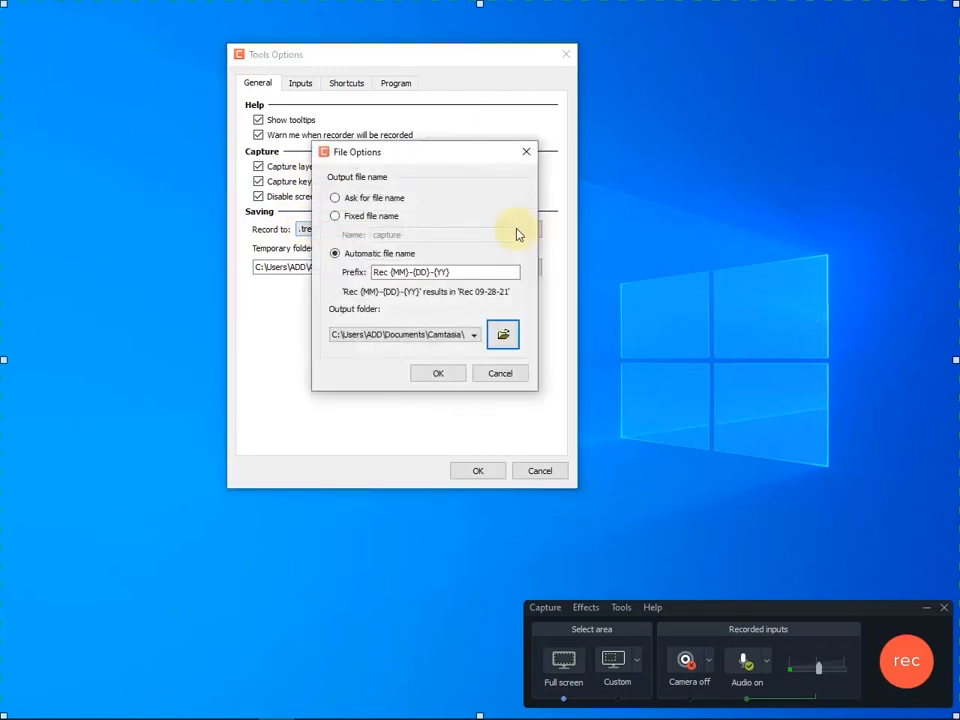
{"action": "left_click_drag", "start_coordinate": [439, 156], "coordinate": [711, 134]}
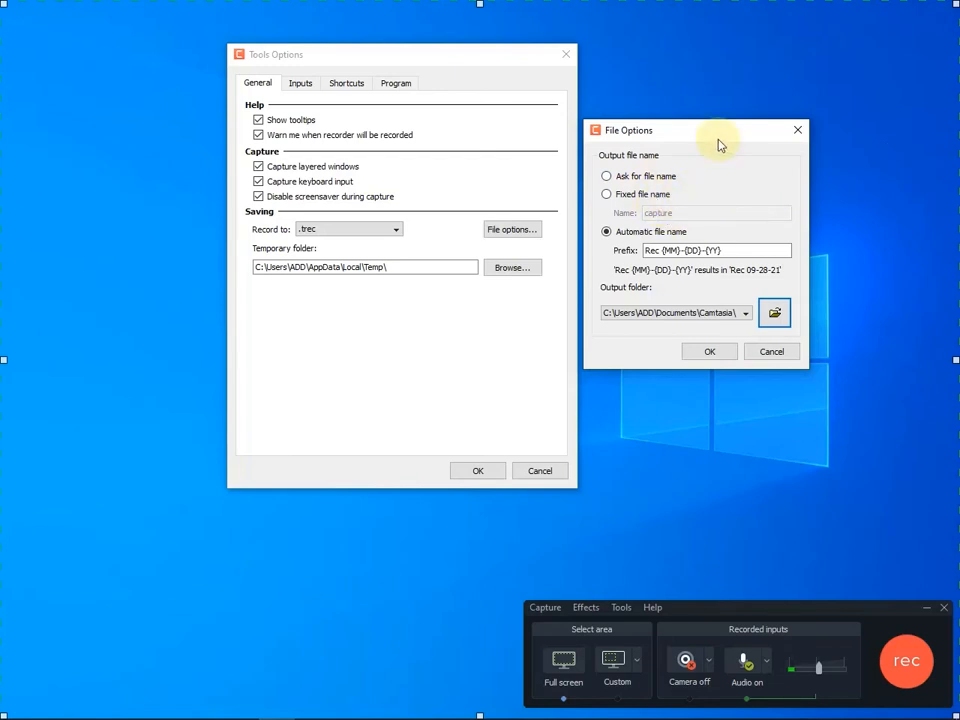
{"action": "left_click_drag", "start_coordinate": [694, 139], "coordinate": [501, 90]}
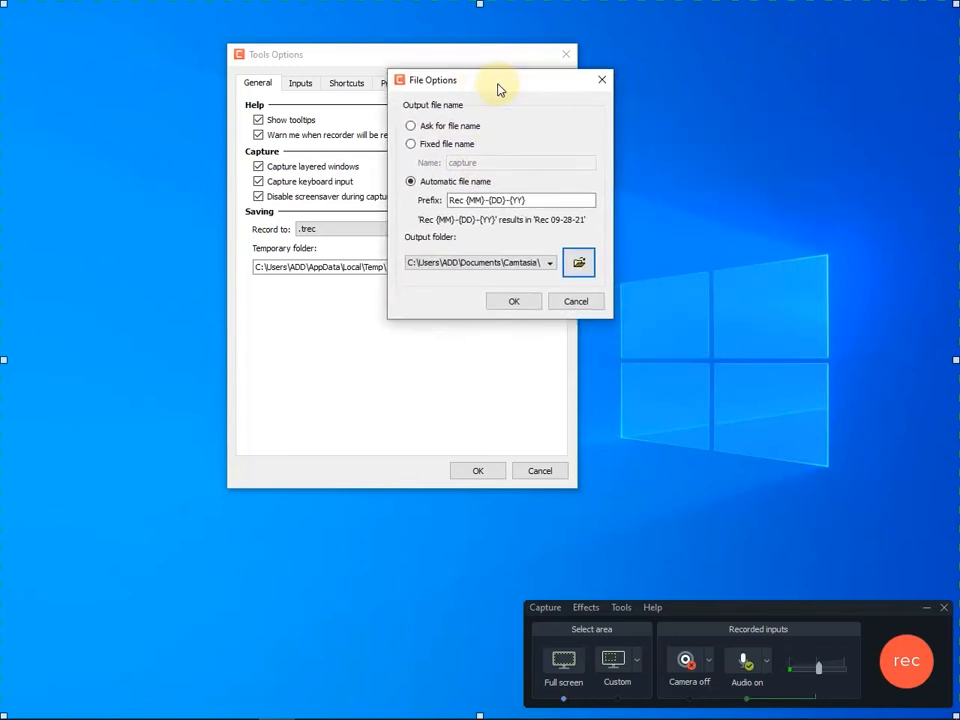
{"action": "left_click", "coordinate": [410, 145]}
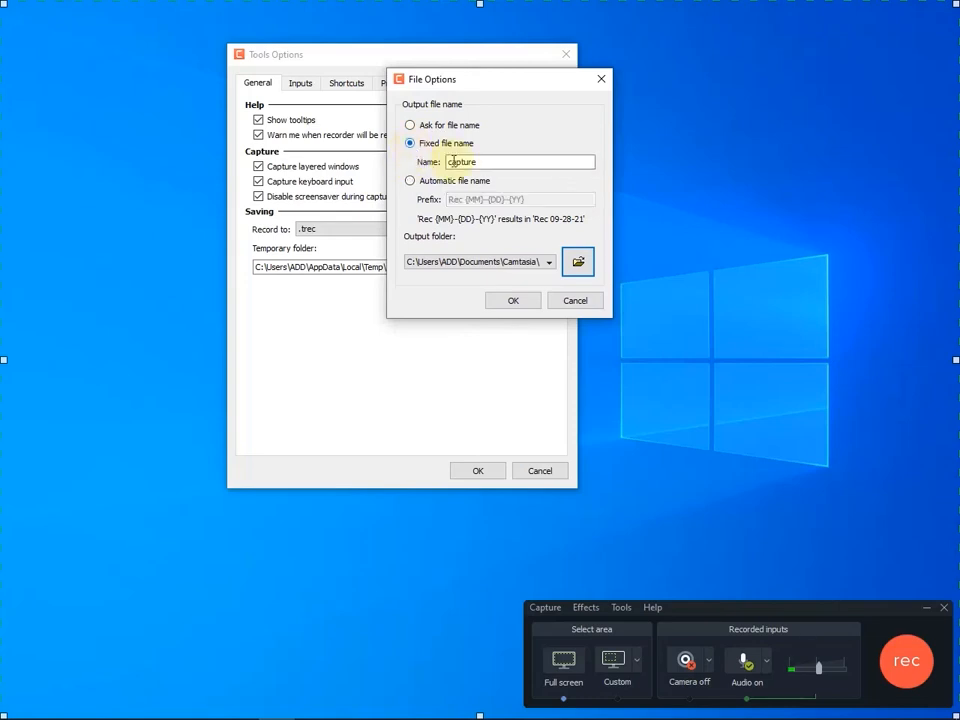
{"action": "left_click", "coordinate": [411, 126]}
{"action": "left_click", "coordinate": [412, 143]}
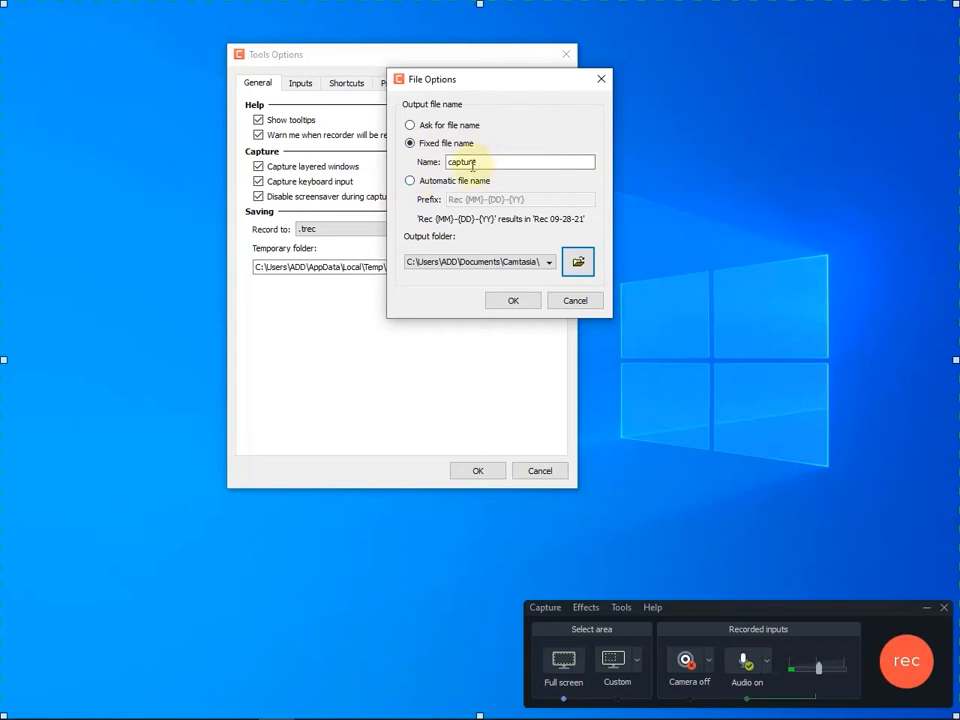
{"action": "left_click", "coordinate": [410, 181]}
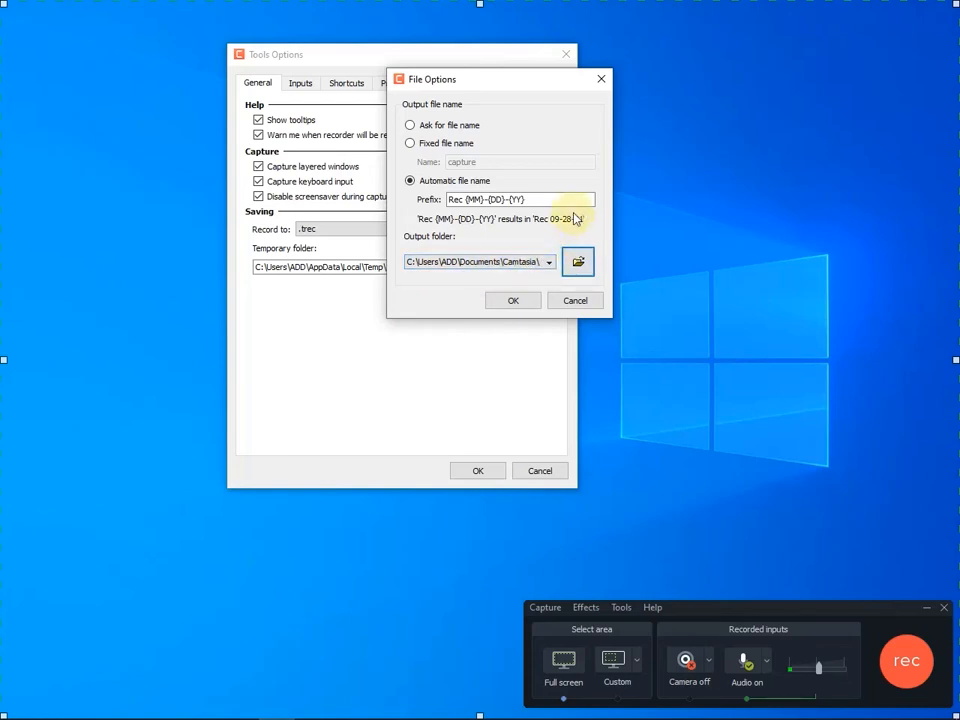
- Browse the Camtasia folder among the possible output folders, and leave the file options without saving
{"action": "left_click", "coordinate": [578, 261]}
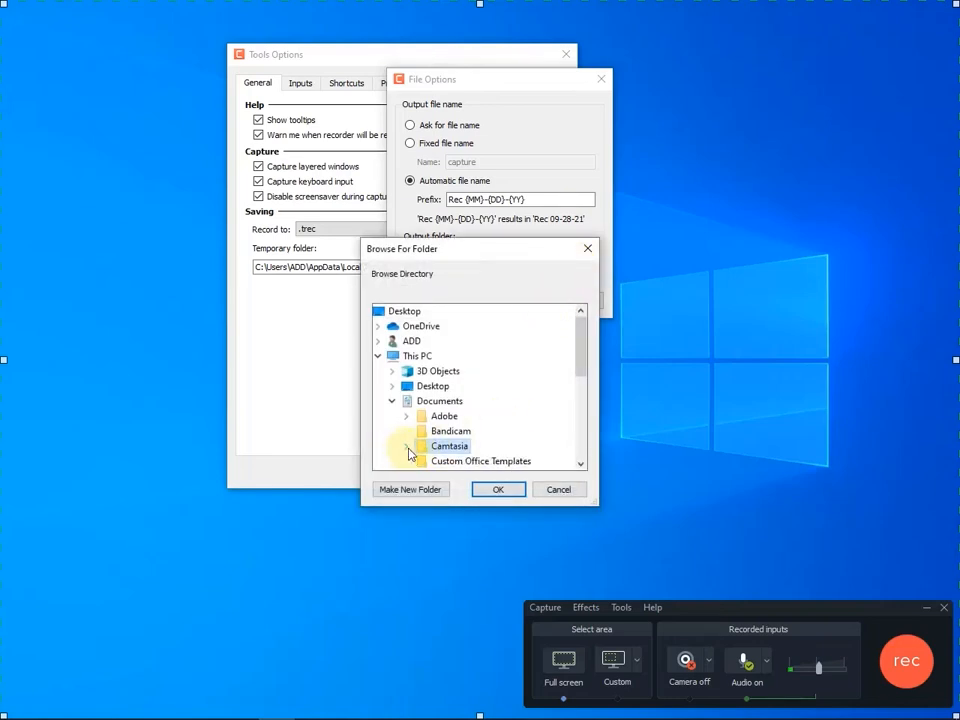
{"action": "left_click", "coordinate": [407, 447]}
{"action": "scroll", "coordinate": [503, 379], "scroll_direction": "down", "scroll_amount": 3}
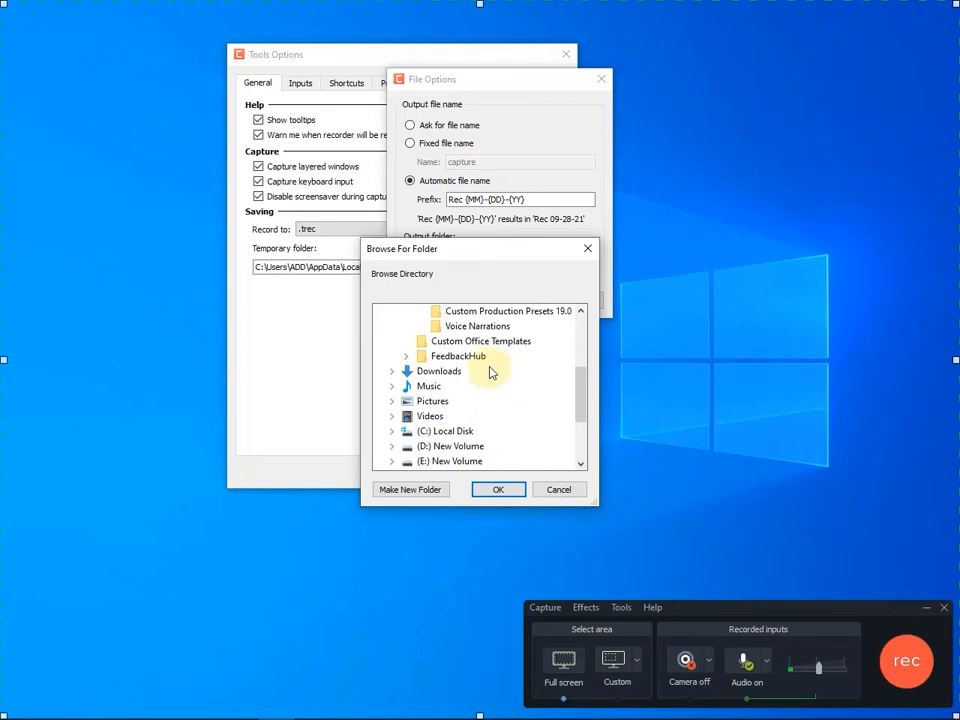
{"action": "scroll", "coordinate": [490, 373], "scroll_direction": "up", "scroll_amount": 1}
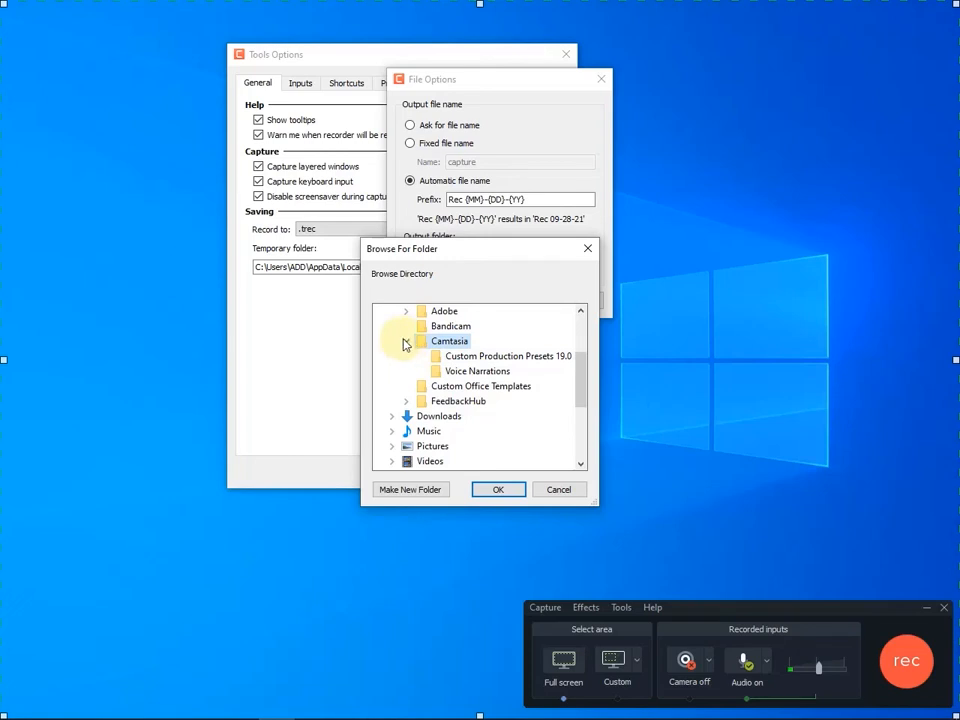
{"action": "left_click", "coordinate": [557, 495]}
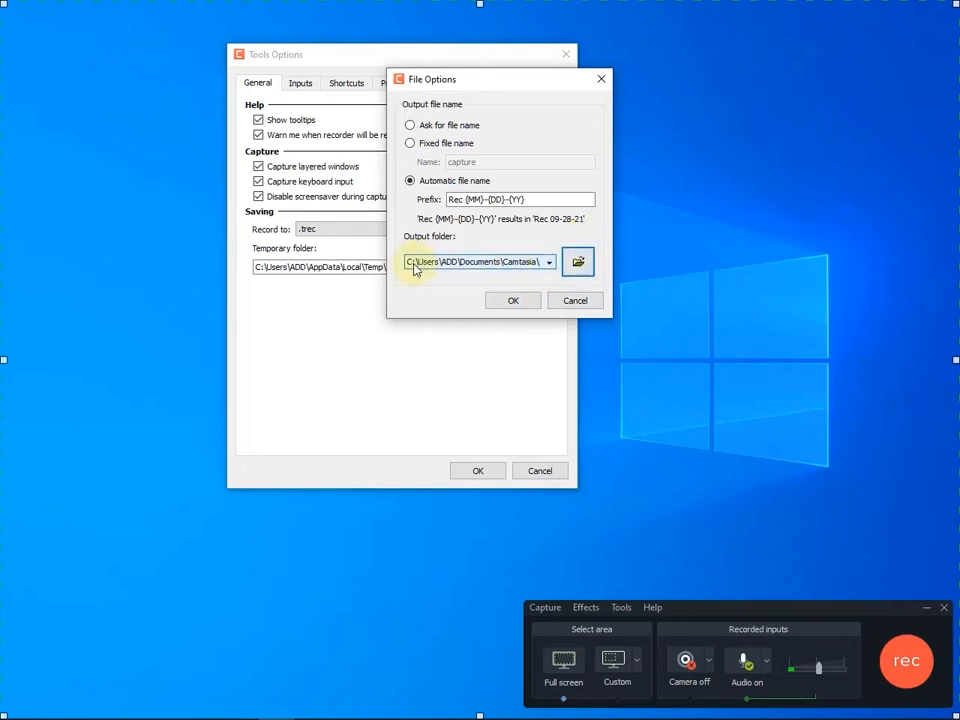
{"action": "left_click", "coordinate": [575, 300]}
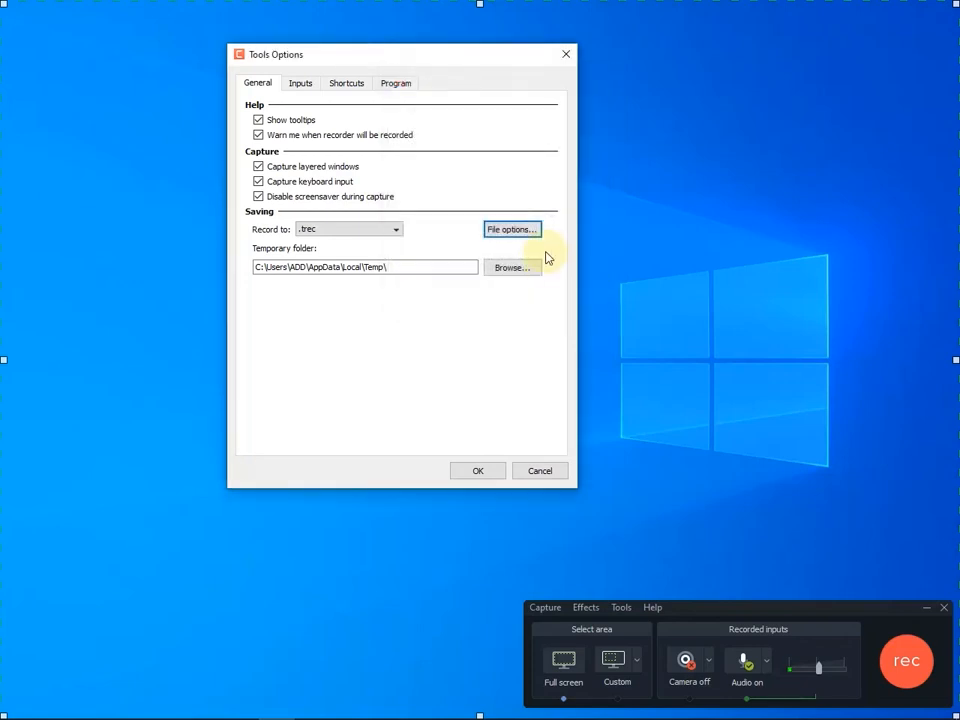
- Examine the capture frame rate choices in the recorder's input settings
{"action": "left_click", "coordinate": [297, 88]}
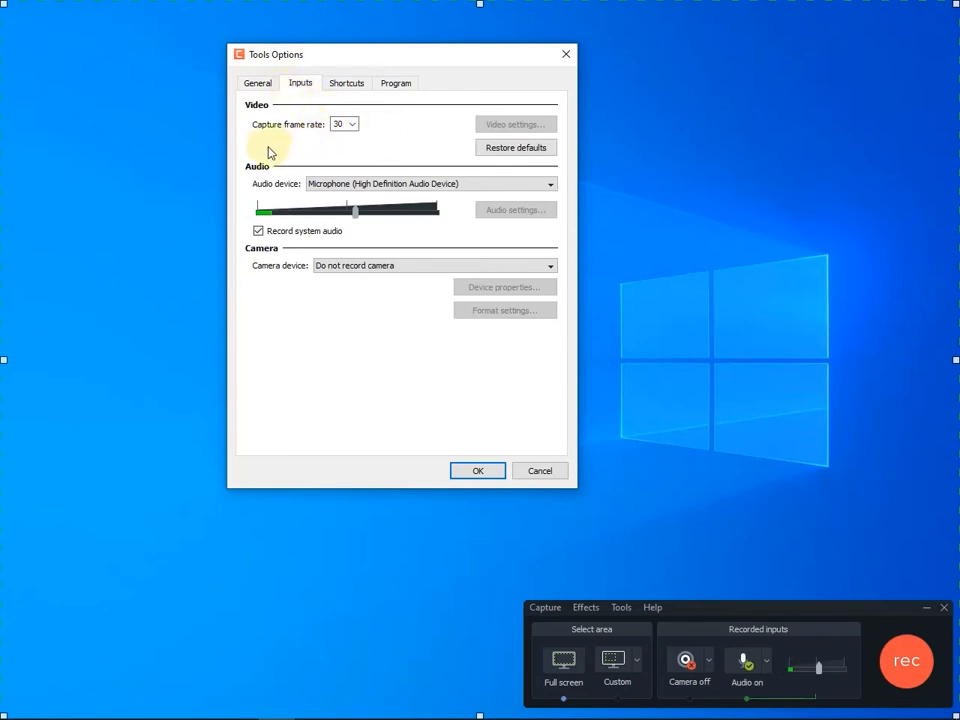
{"action": "left_click", "coordinate": [340, 124]}
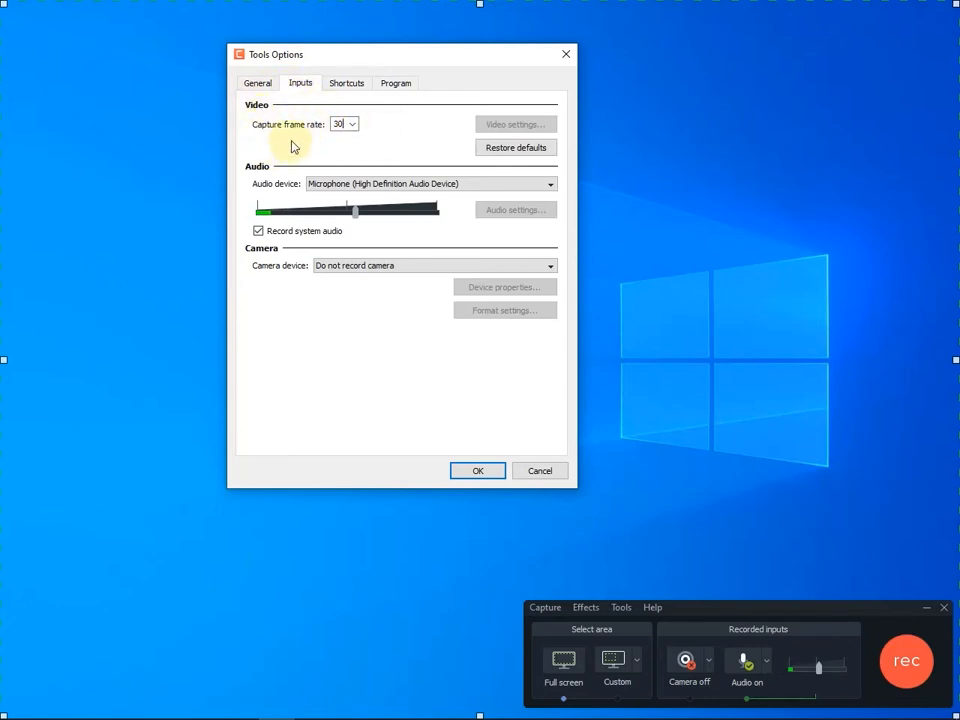
{"action": "left_click", "coordinate": [353, 124]}
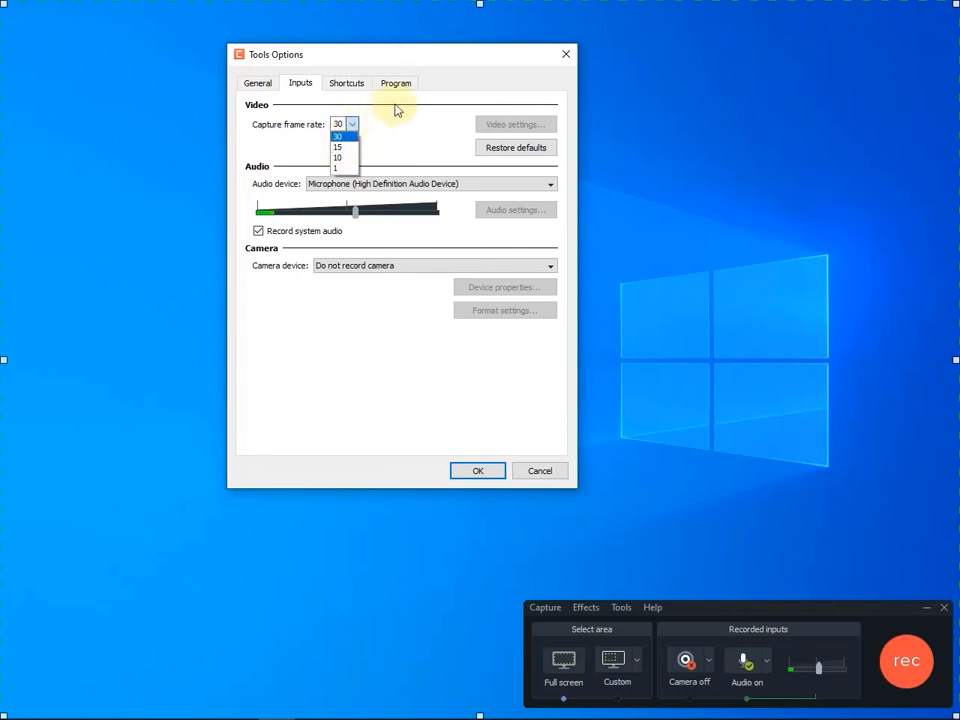
{"action": "left_click", "coordinate": [402, 148]}
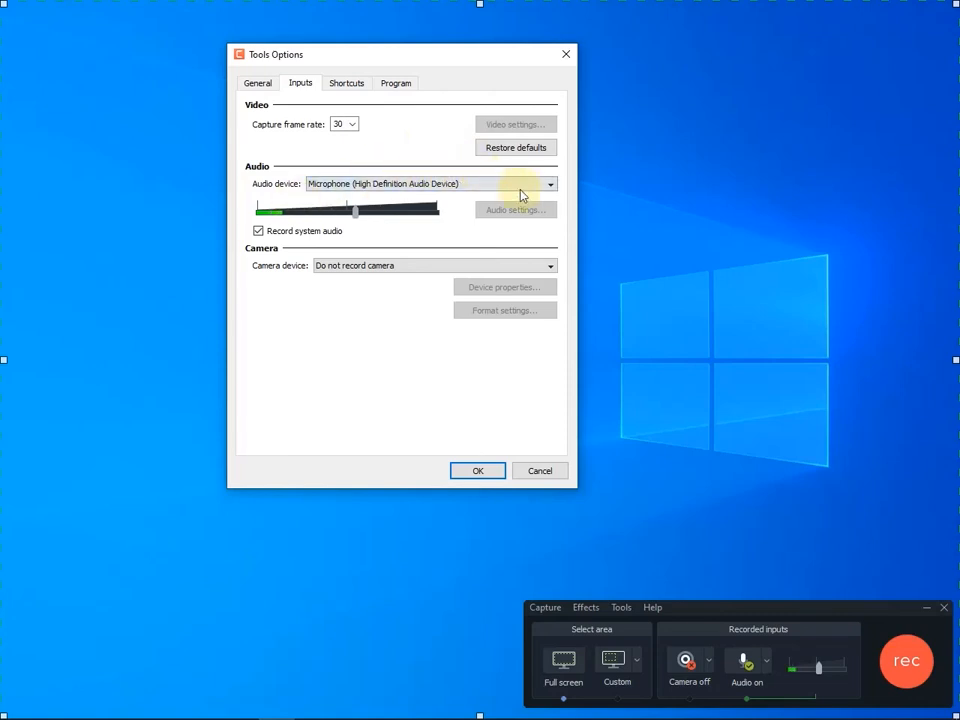
- Select Microphone (High Definition Audio Device) as the recording's audio device
{"action": "left_click", "coordinate": [551, 185]}
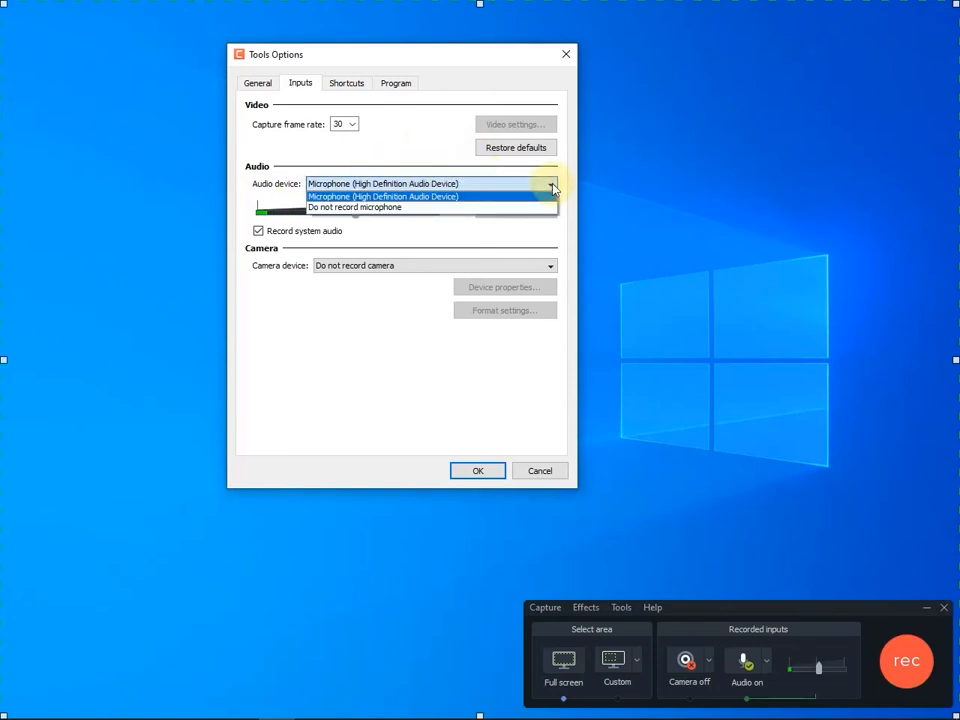
{"action": "left_click", "coordinate": [552, 186]}
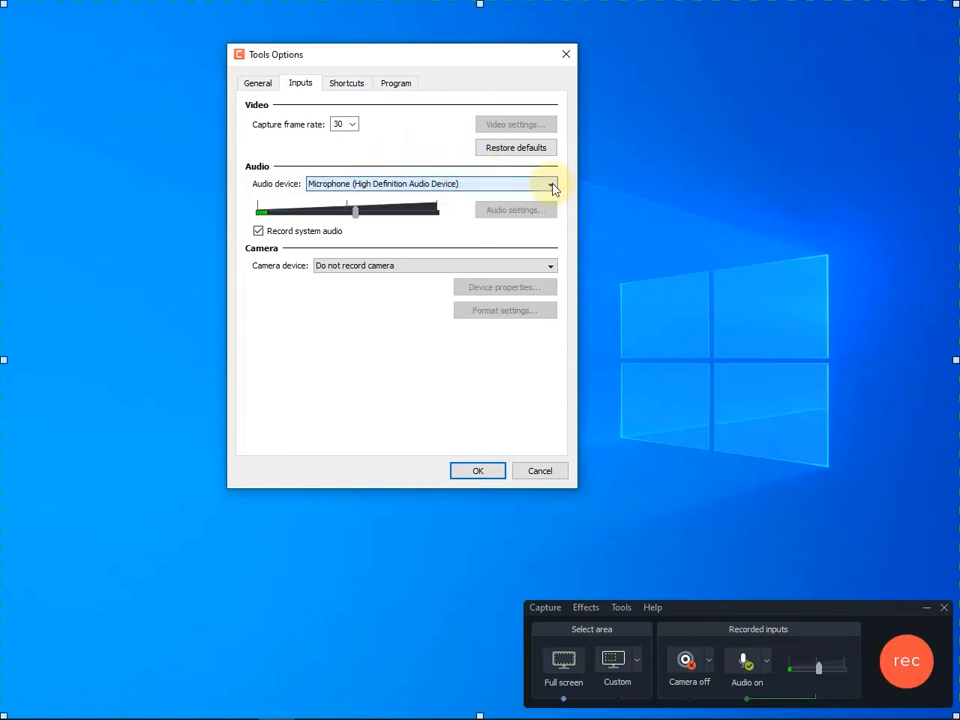
{"action": "left_click", "coordinate": [551, 185]}
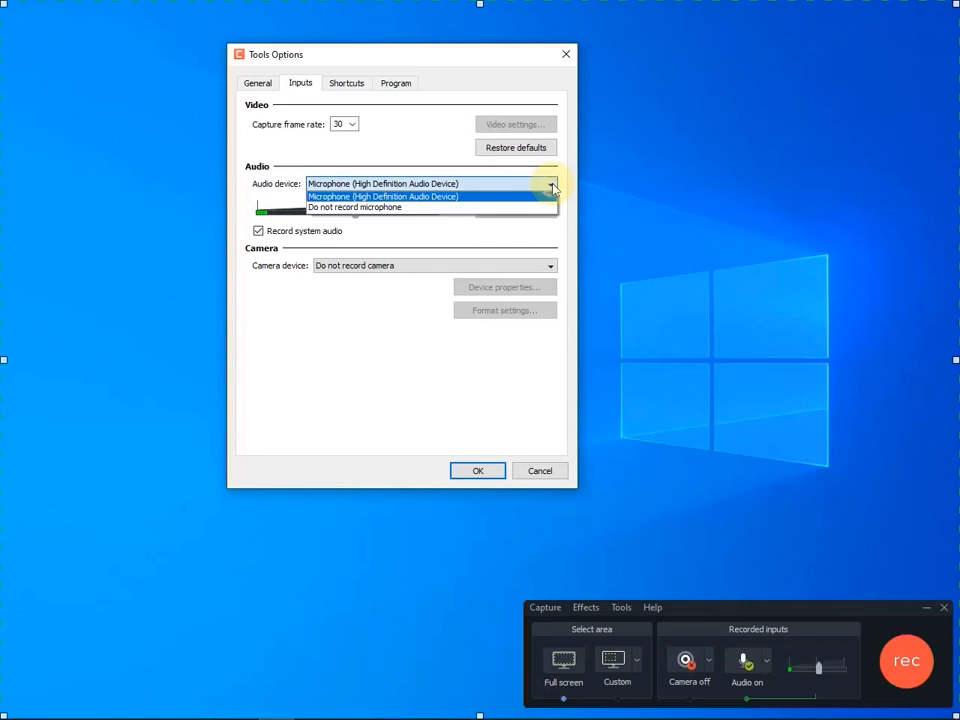
{"action": "left_click", "coordinate": [459, 197]}
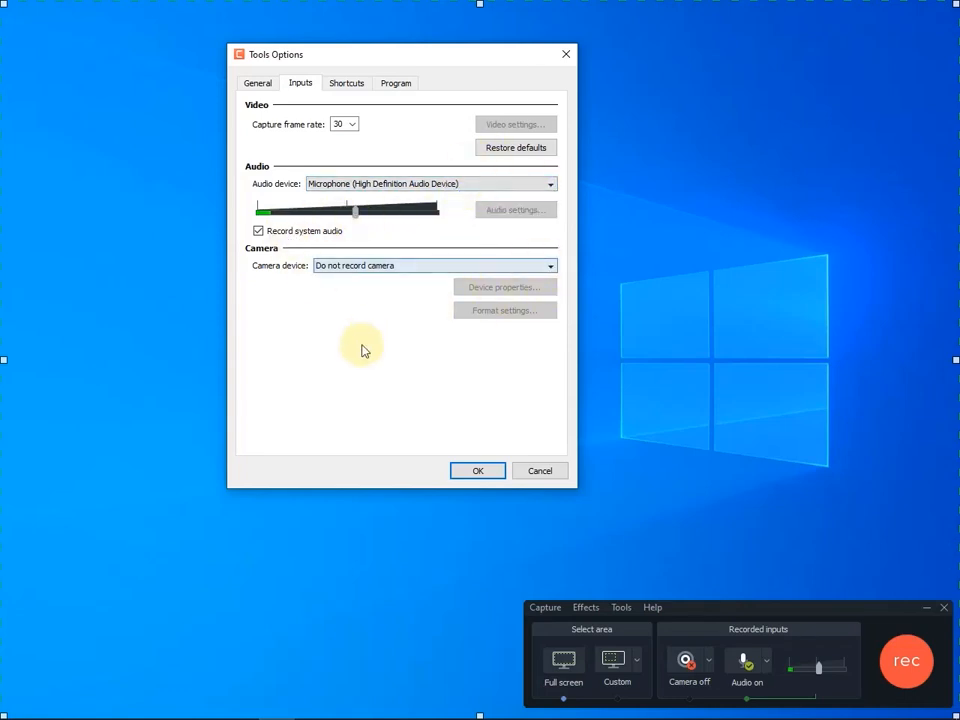
{"action": "left_click", "coordinate": [183, 288]}
- Set the camera device to Do not record camera
{"action": "left_click", "coordinate": [551, 268]}
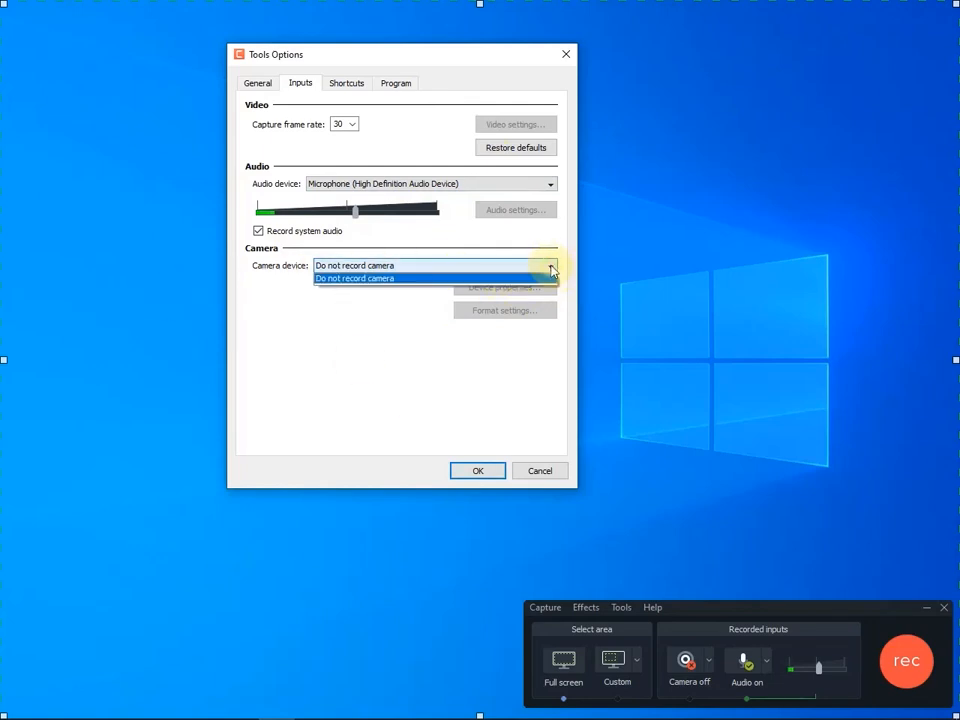
{"action": "left_click", "coordinate": [430, 279]}
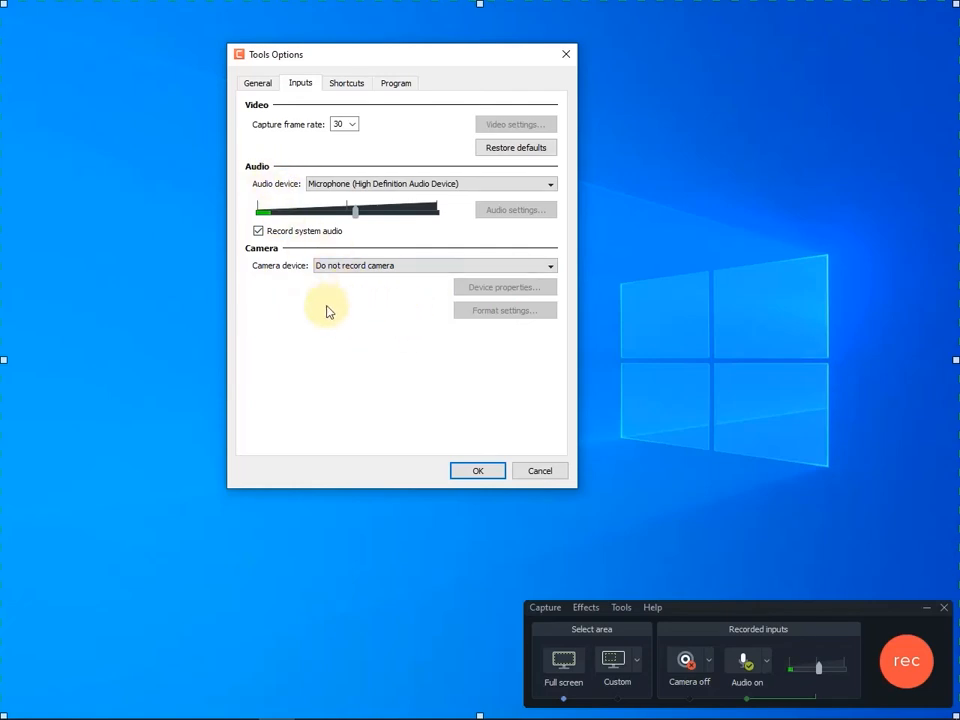
{"action": "left_click", "coordinate": [550, 267]}
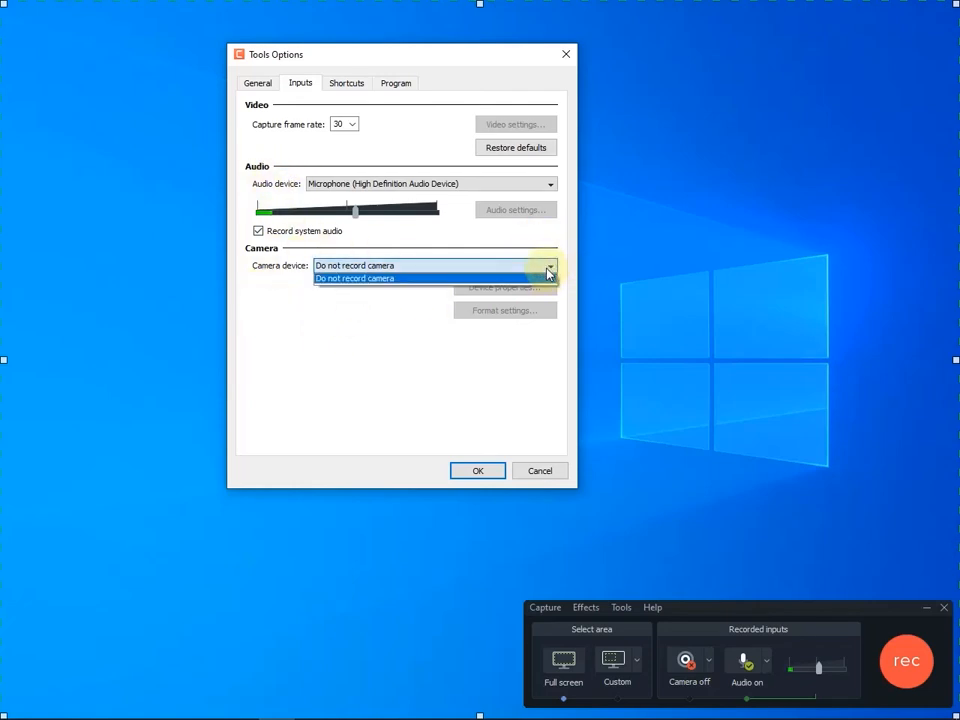
{"action": "left_click", "coordinate": [421, 279]}
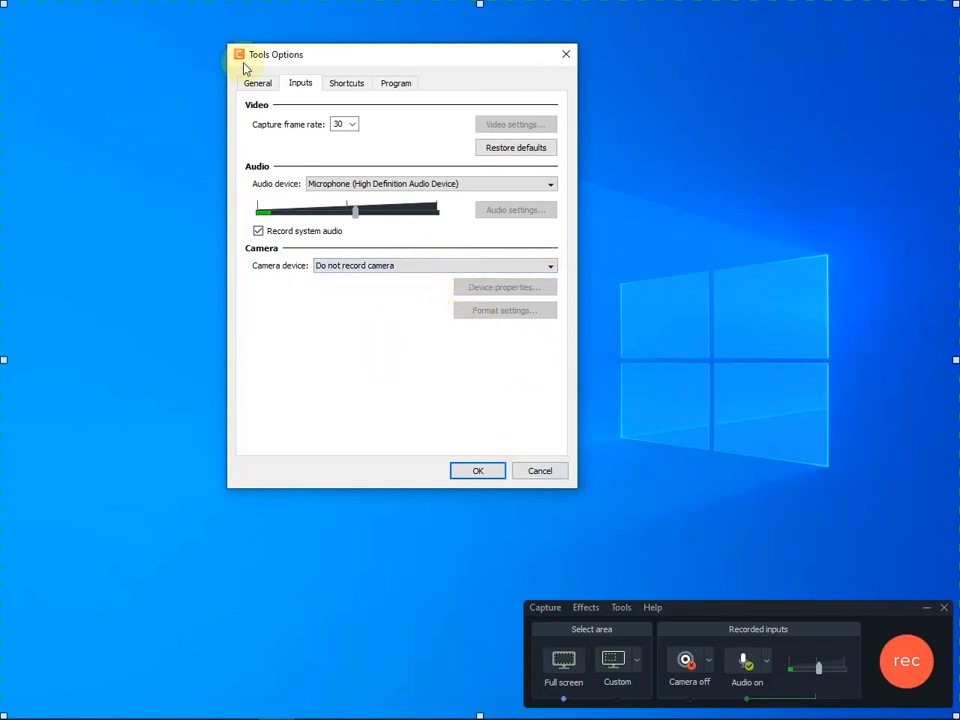
- Review the recorder's shortcut assignments and choose Corners as the recording region appearance in the program settings
{"action": "left_click", "coordinate": [347, 88]}
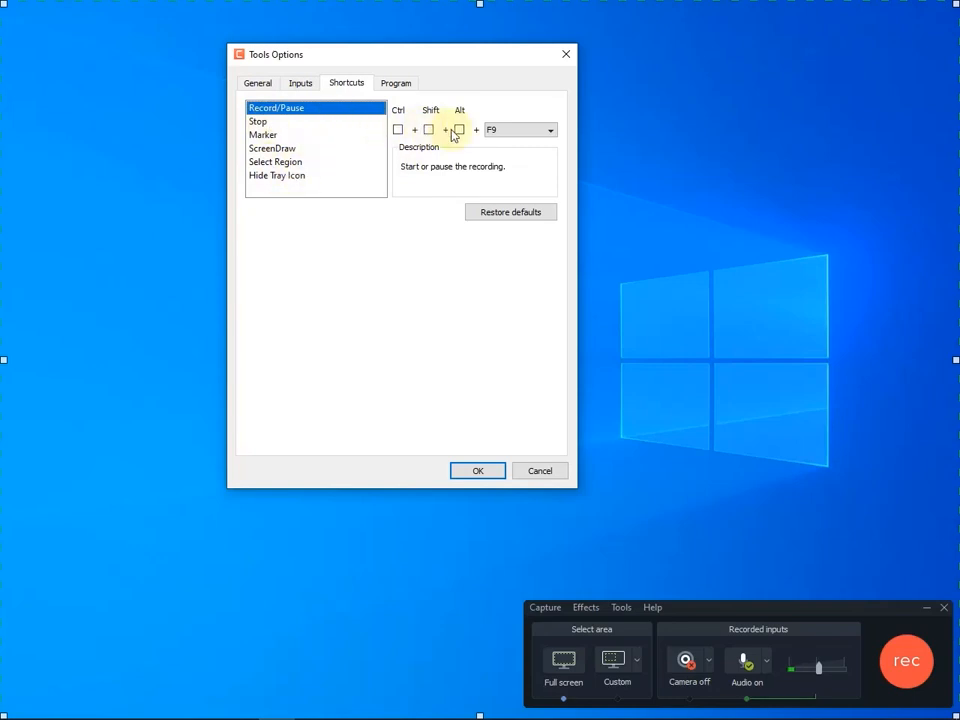
{"action": "left_click", "coordinate": [396, 88]}
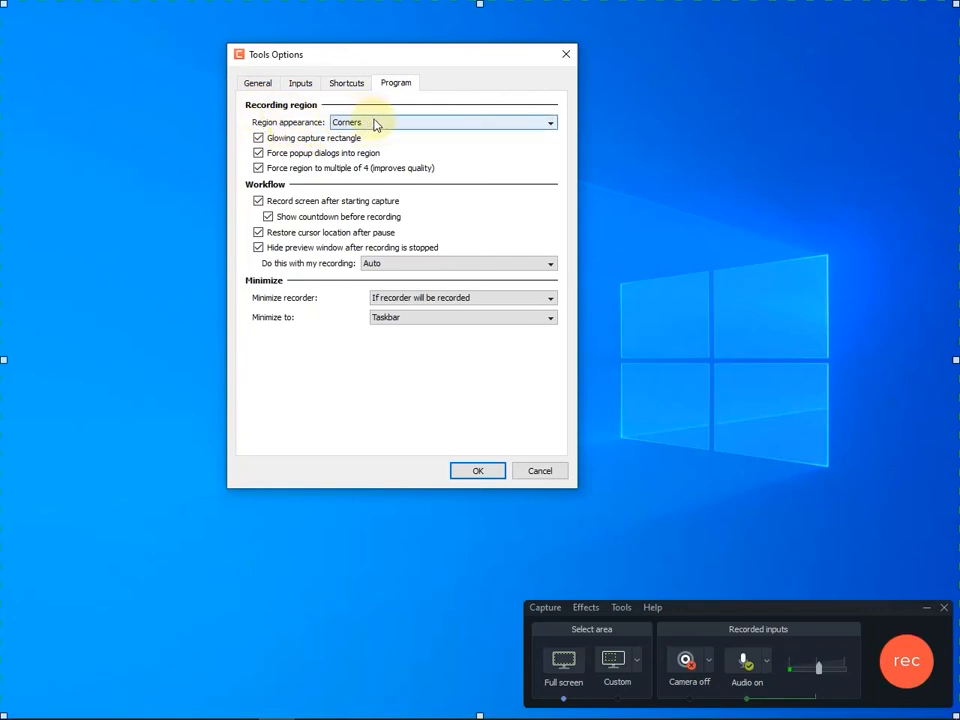
{"action": "left_click", "coordinate": [553, 124]}
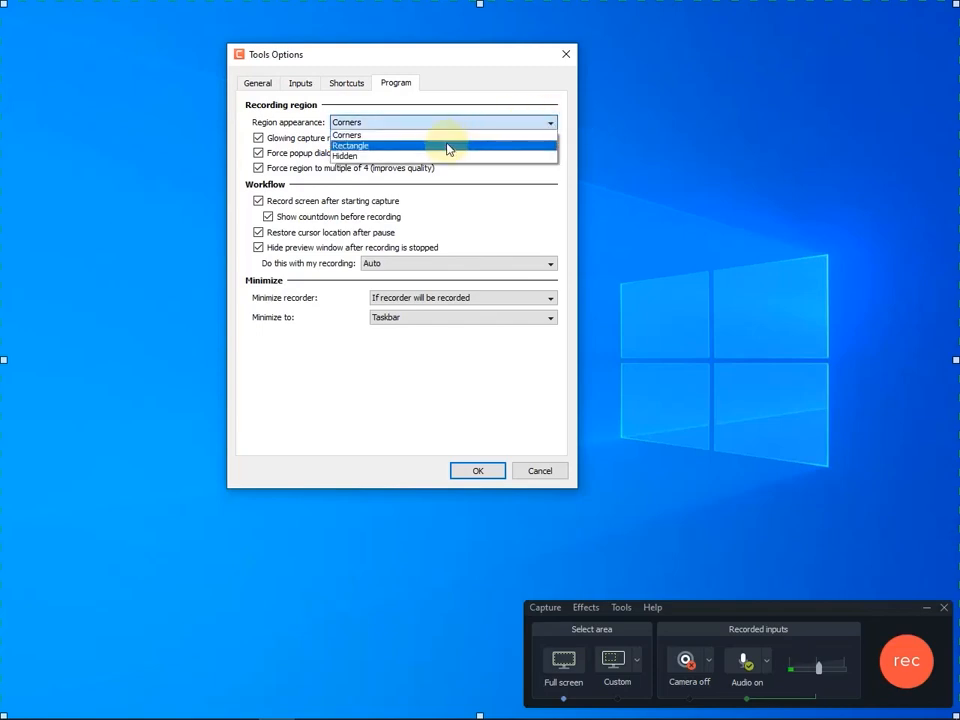
{"action": "left_click", "coordinate": [395, 126]}
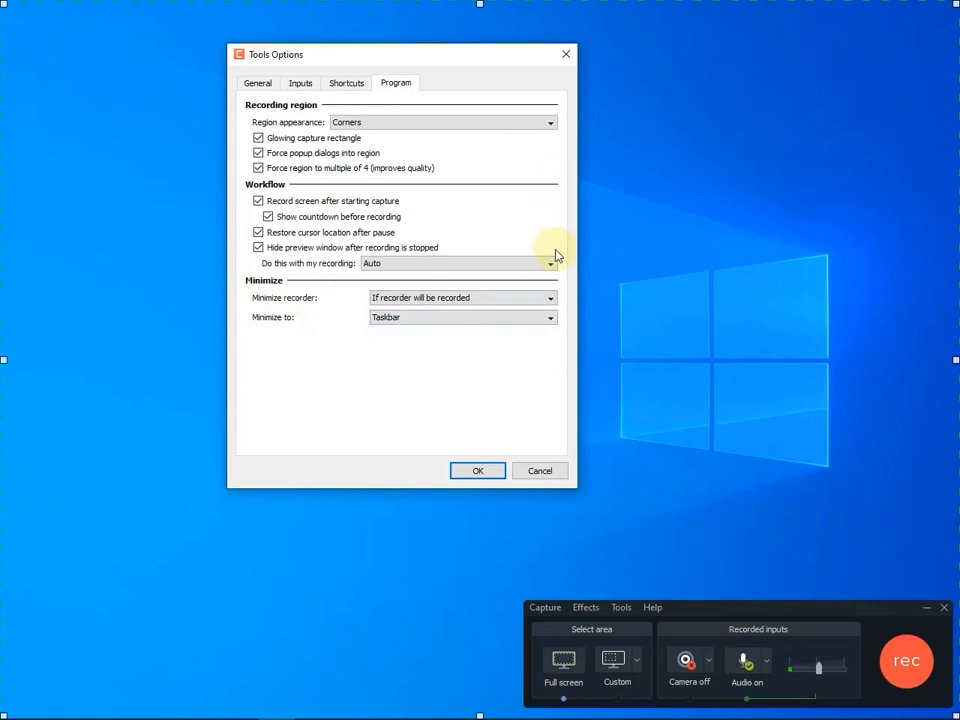
- Set the recorder to minimize to Taskbar with the condition If recorder will be recorded, and accept the tools options
{"action": "left_click", "coordinate": [551, 318]}
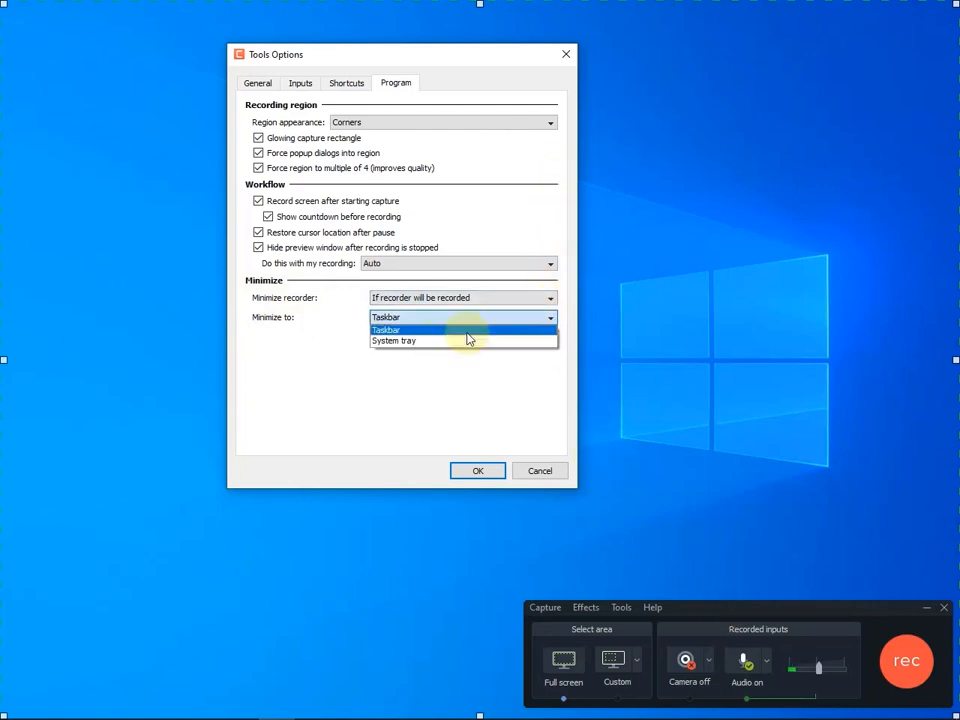
{"action": "left_click", "coordinate": [425, 329]}
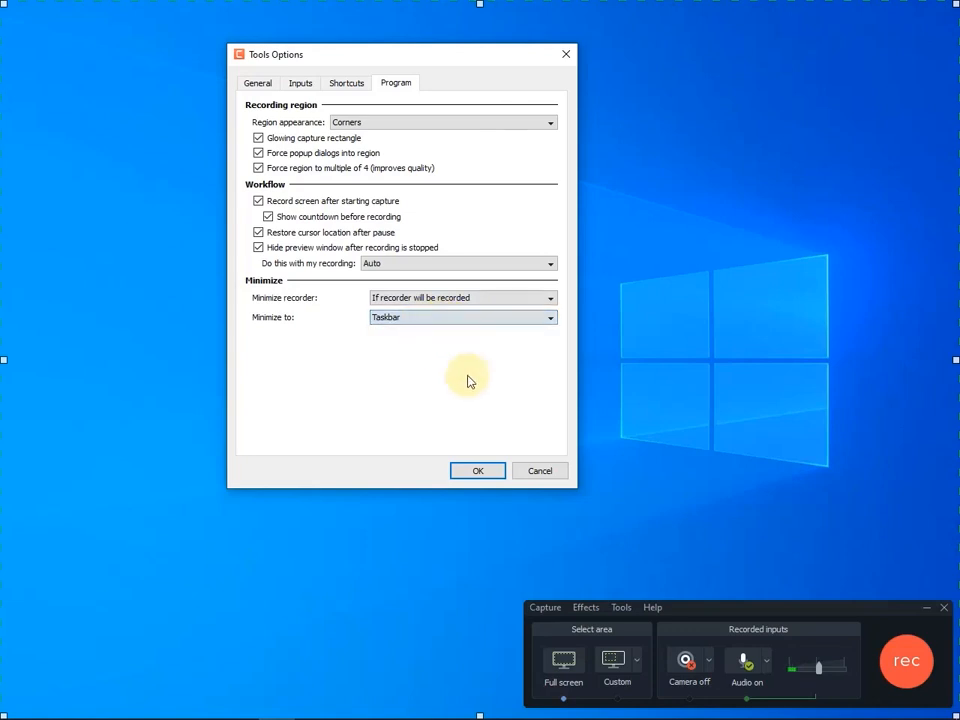
{"action": "left_click", "coordinate": [550, 300]}
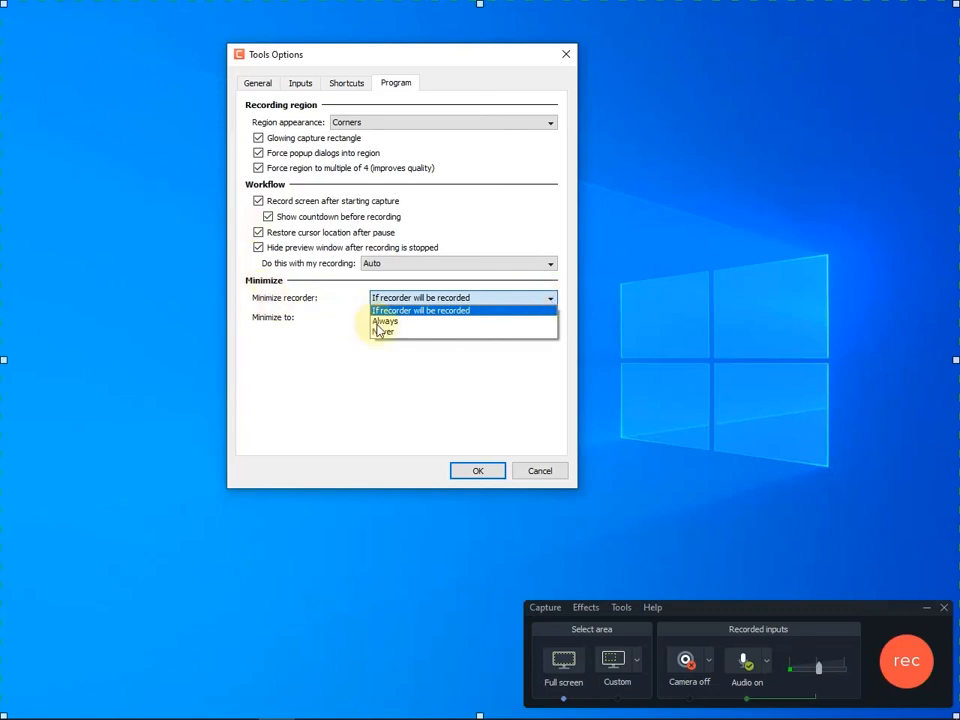
{"action": "left_click", "coordinate": [454, 309]}
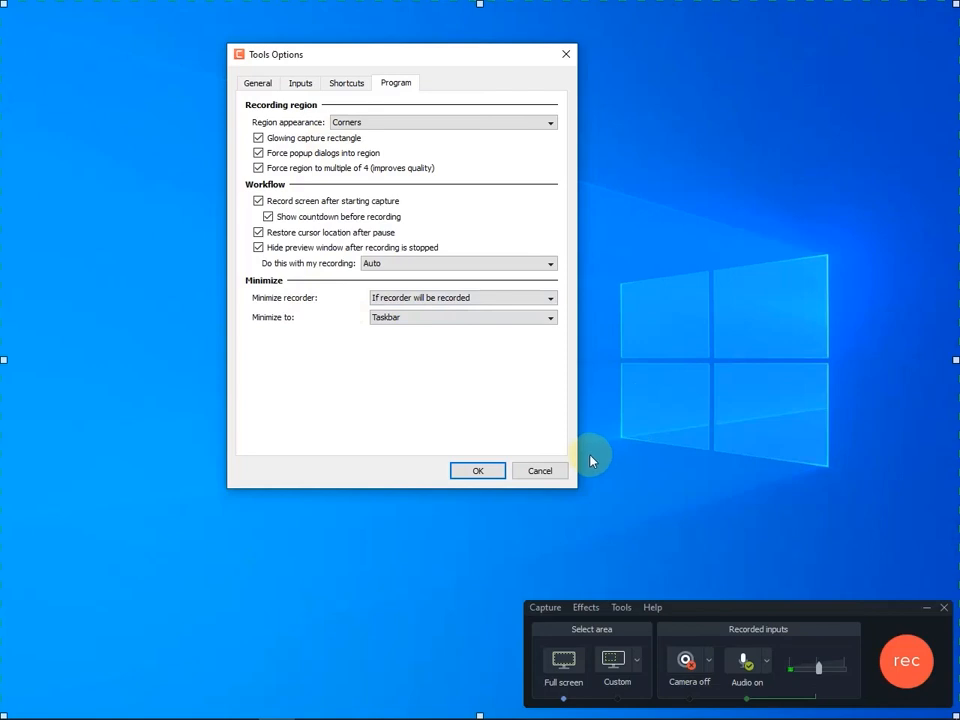
{"action": "left_click", "coordinate": [475, 473]}
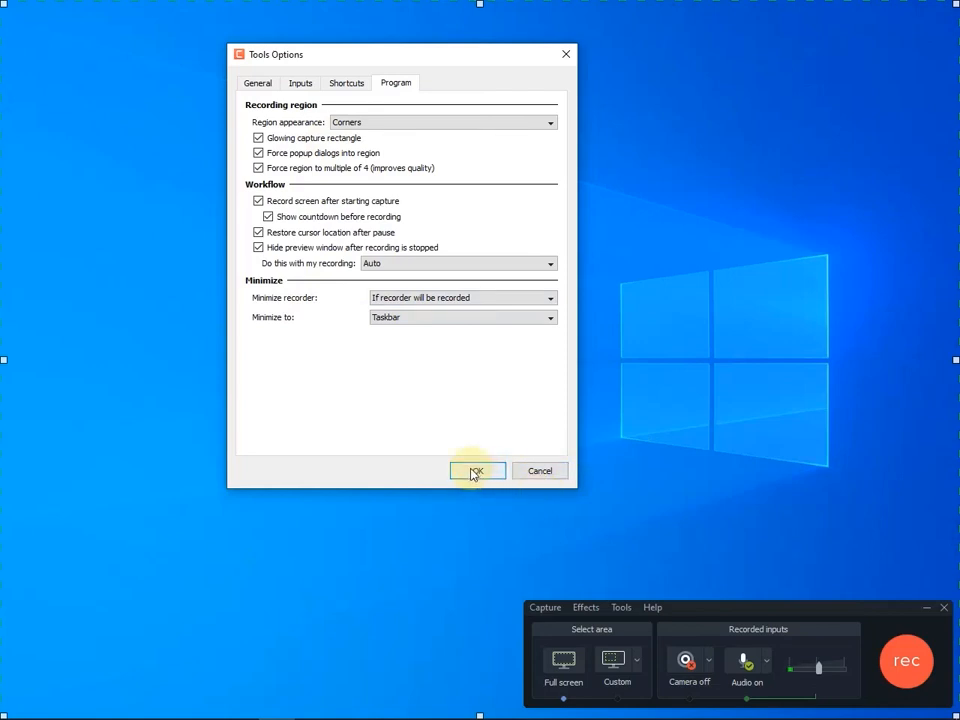